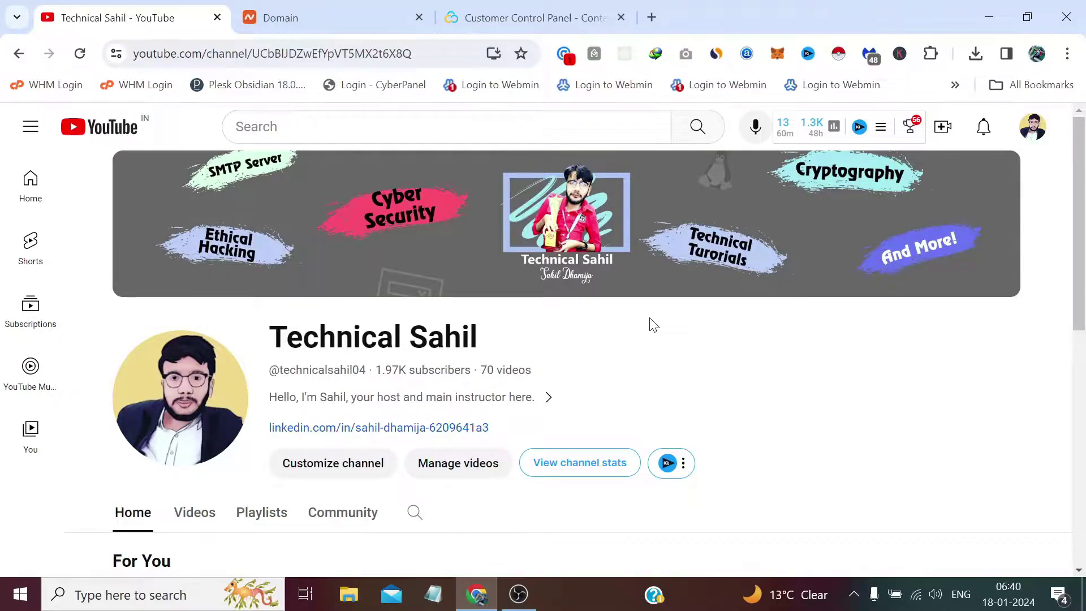
- Switch to the Contabo control panel tab listing the VPS S SSD service
{"action": "left_click", "coordinate": [526, 18]}
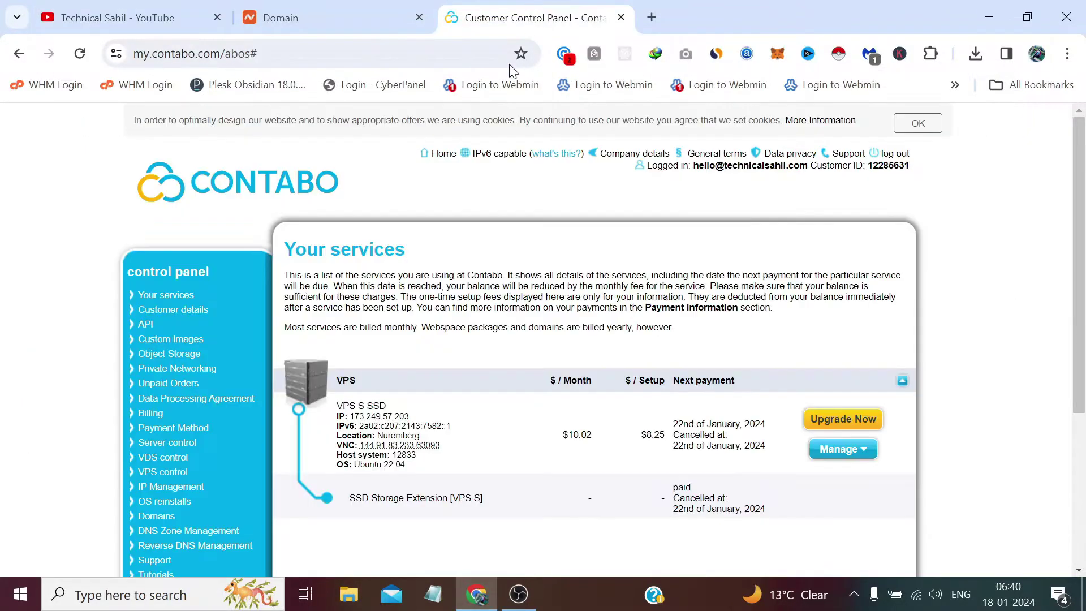
- Open Reverse DNS Management to list the server's IPv4 and IPv6 PTR records
{"action": "scroll", "coordinate": [186, 436], "scroll_direction": "down", "scroll_amount": 2}
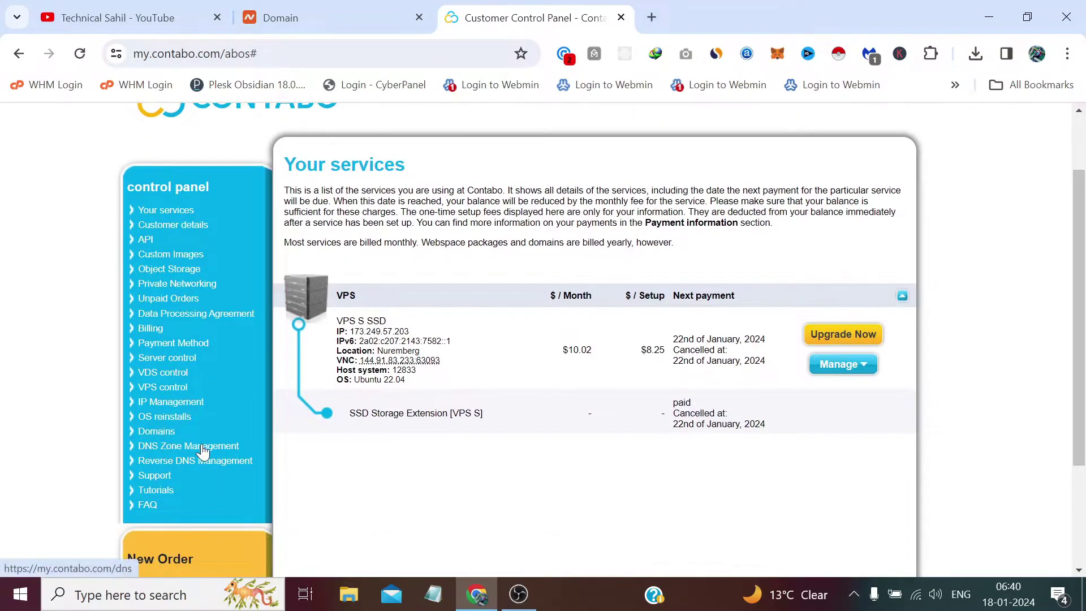
{"action": "left_click", "coordinate": [207, 462]}
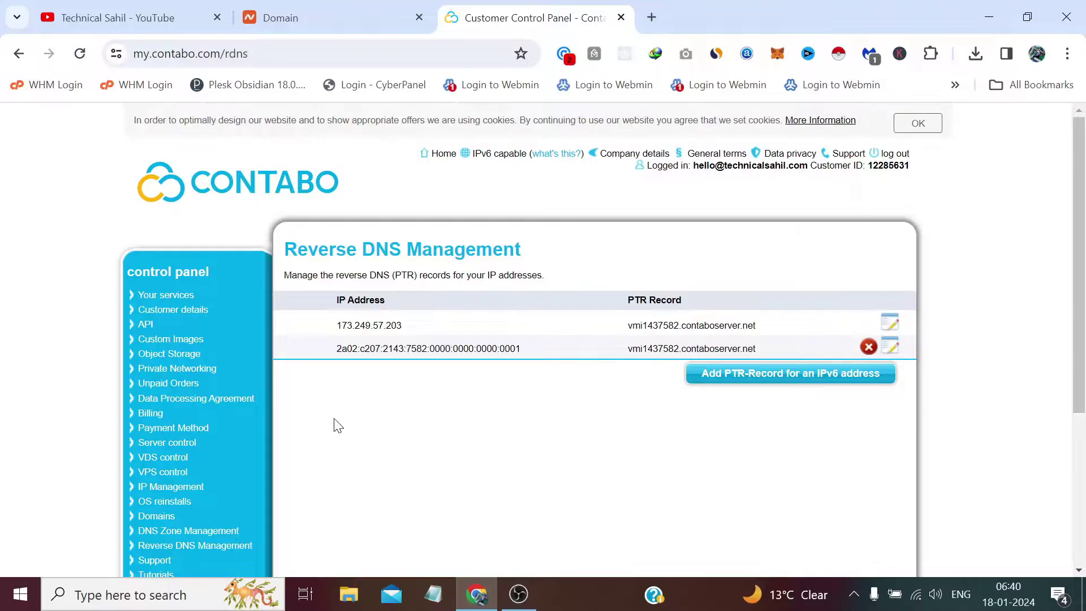
{"action": "left_click", "coordinate": [315, 8]}
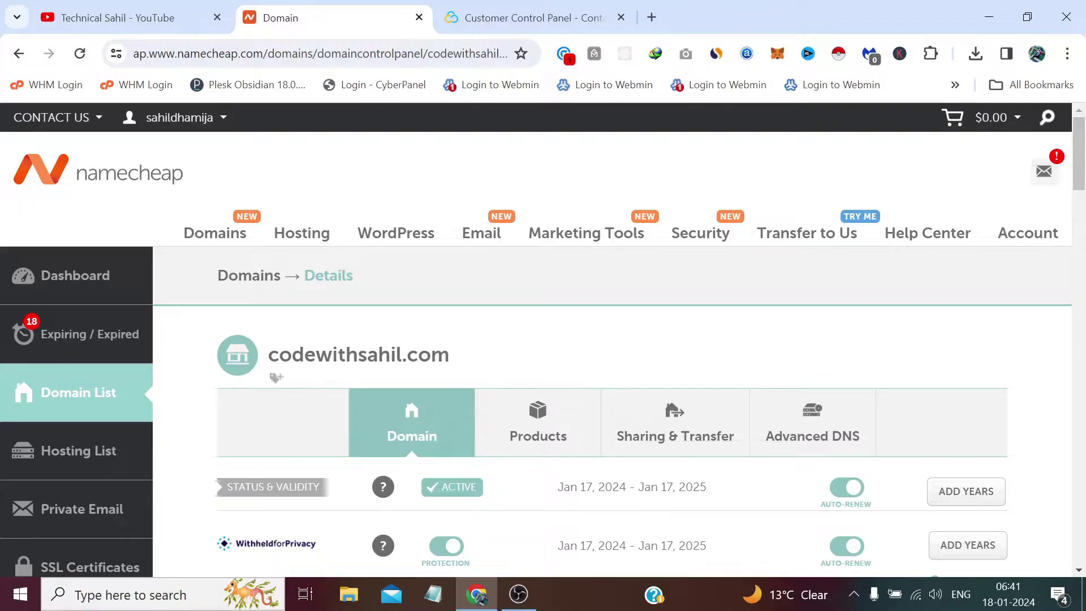
- Edit the PTR record of 173.249.57.203, replacing the old hostname with 'server'
{"action": "left_click", "coordinate": [544, 16]}
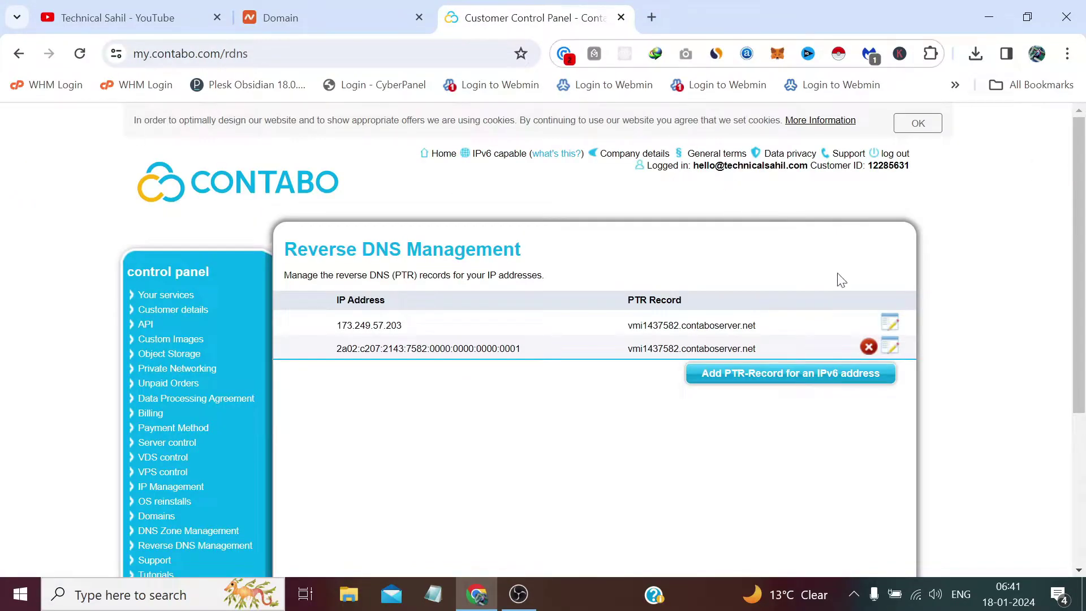
{"action": "left_click", "coordinate": [890, 322]}
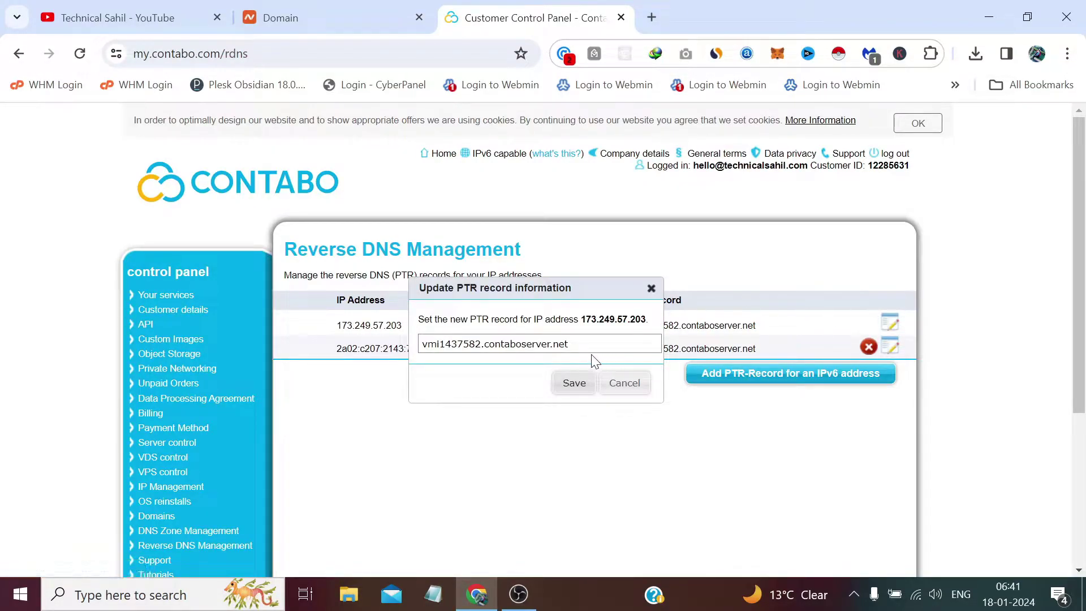
{"action": "left_click_drag", "start_coordinate": [582, 346], "coordinate": [399, 336]}
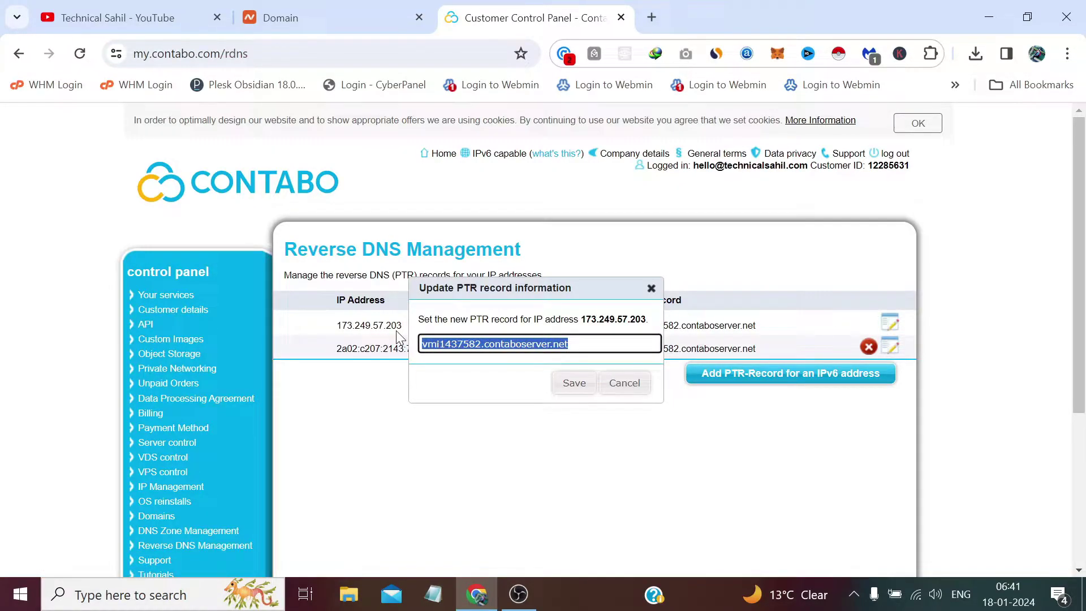
{"action": "type", "text": "server."}
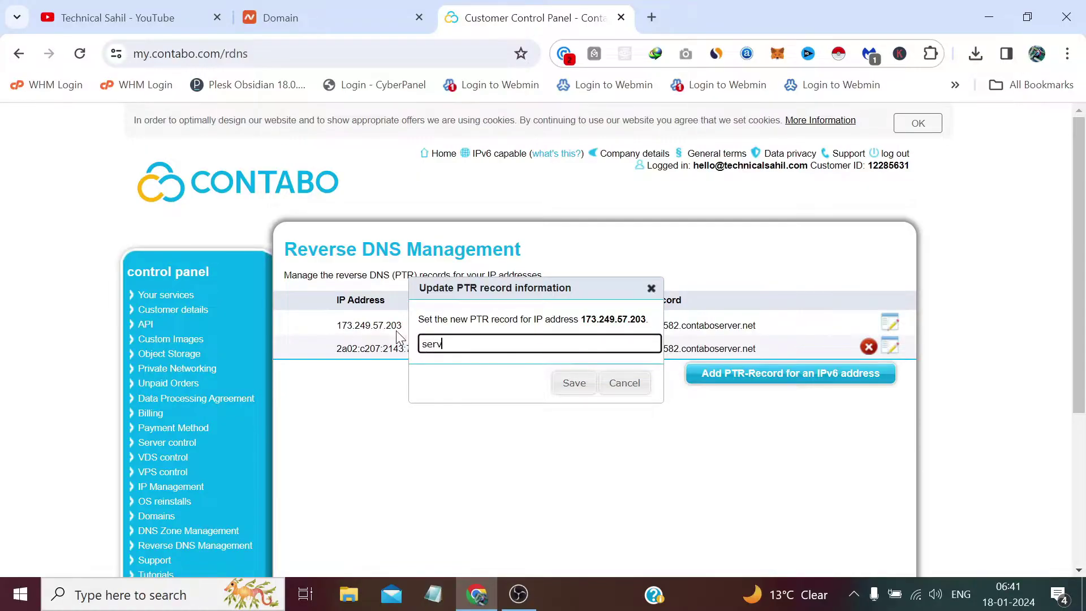
- Copy codewithsahil.com from Namecheap and paste it in to form server.codewithsahil.com
{"action": "left_click", "coordinate": [381, 6]}
{"action": "left_click_drag", "start_coordinate": [455, 355], "coordinate": [316, 354]}
{"action": "left_click", "coordinate": [449, 371]}
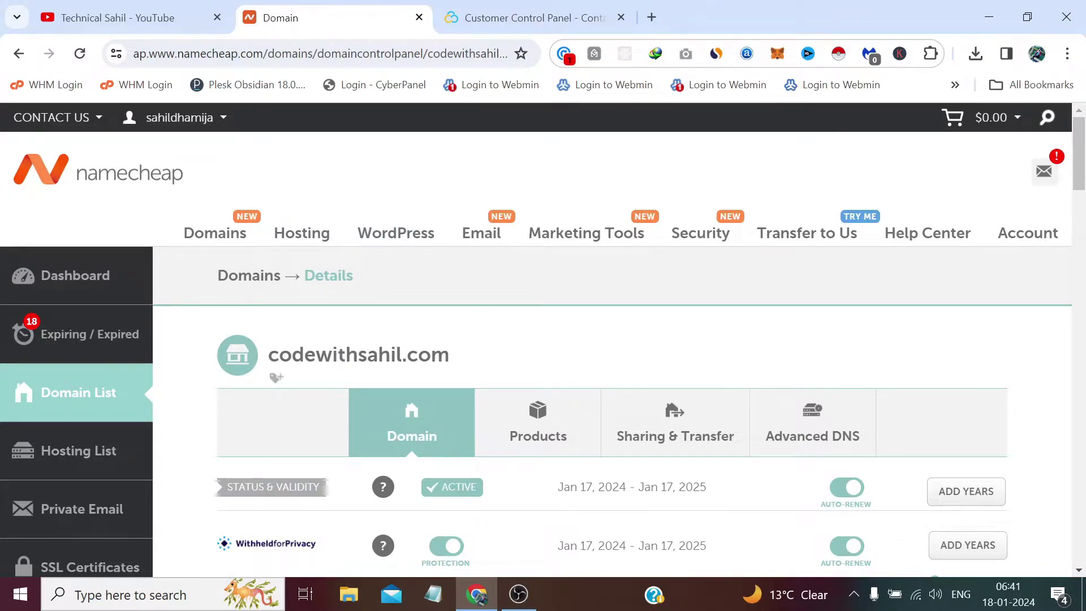
{"action": "left_click_drag", "start_coordinate": [451, 354], "coordinate": [268, 354]}
{"action": "right_click", "coordinate": [268, 357]}
{"action": "left_click", "coordinate": [312, 116]}
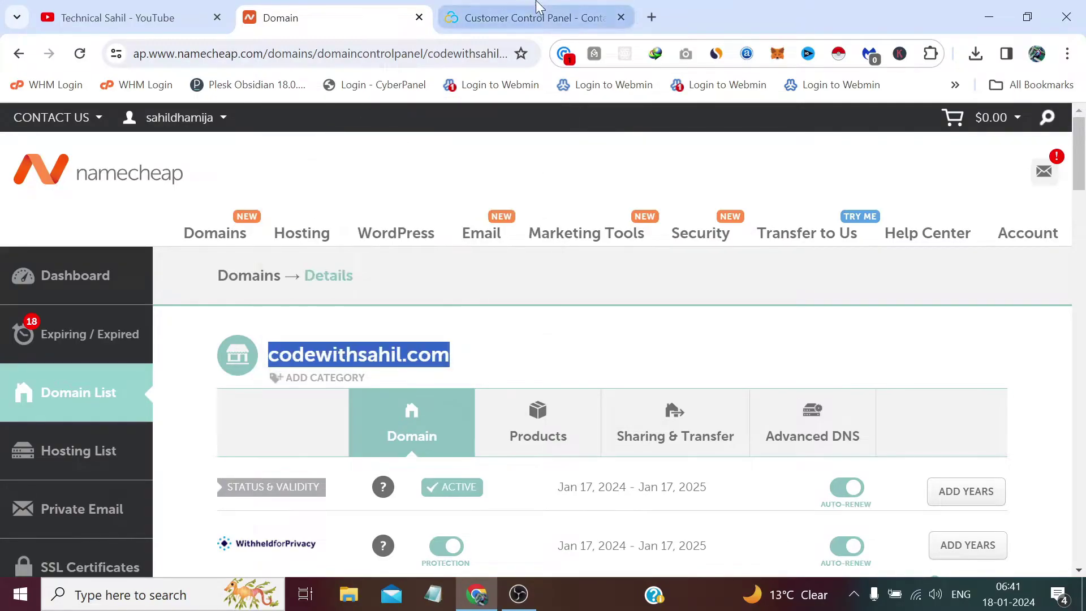
{"action": "left_click", "coordinate": [537, 17]}
{"action": "right_click", "coordinate": [498, 344]}
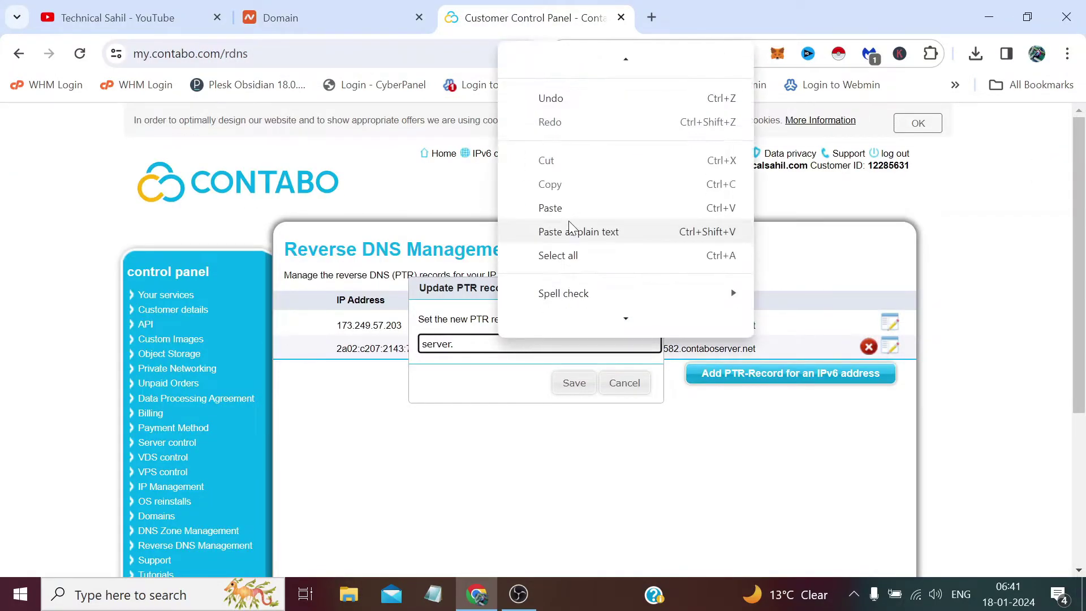
{"action": "left_click", "coordinate": [548, 207]}
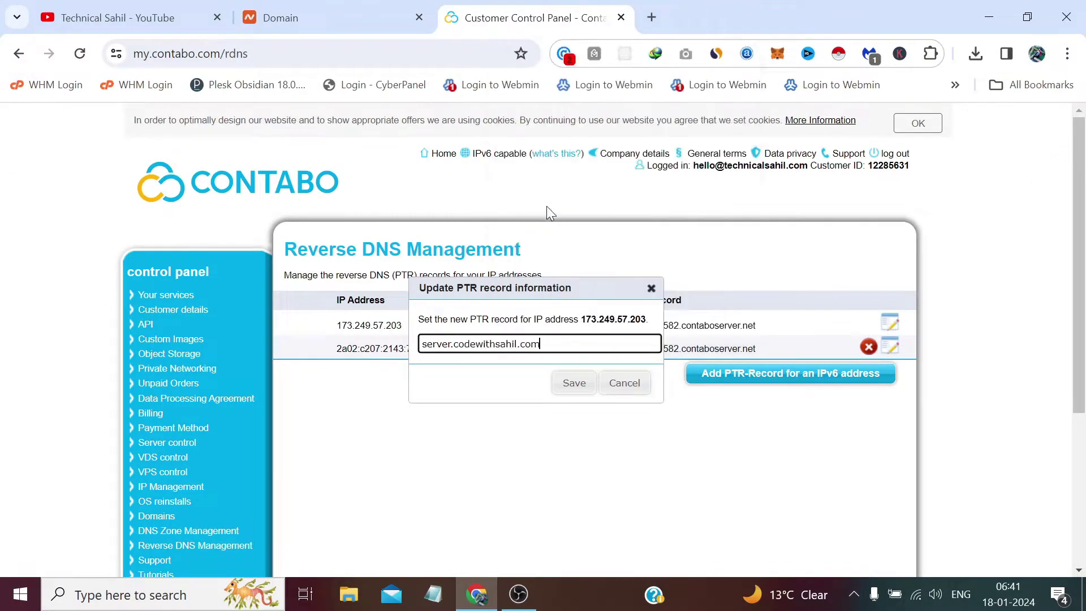
- Copy the full hostname server.codewithsahil.com and save the IPv4 PTR record
{"action": "double_click", "coordinate": [451, 344]}
{"action": "key", "text": "End"}
{"action": "left_click_drag", "start_coordinate": [453, 344], "coordinate": [541, 344]}
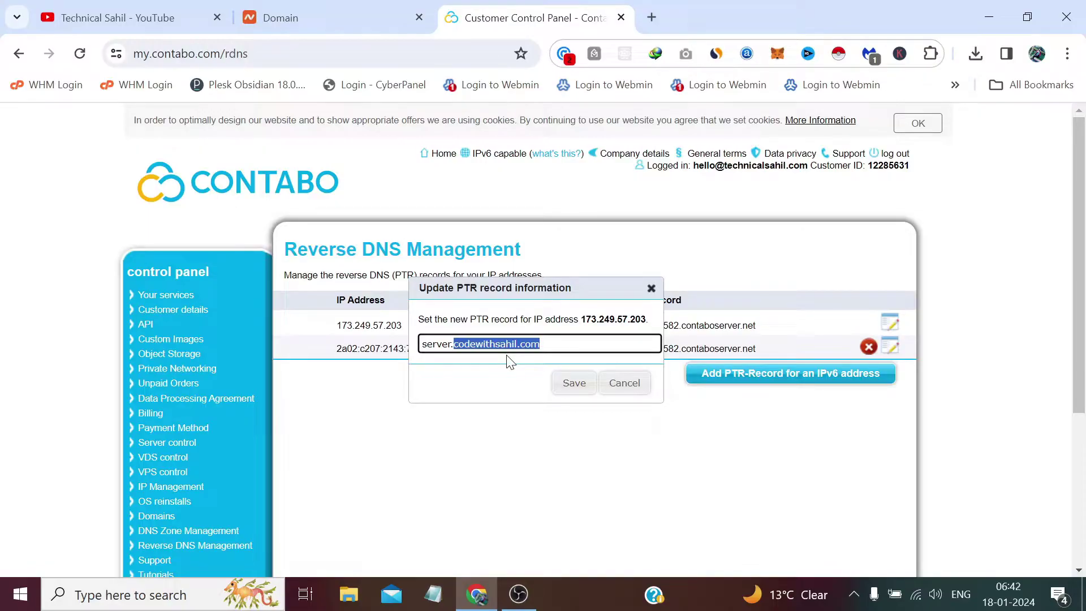
{"action": "left_click", "coordinate": [541, 344]}
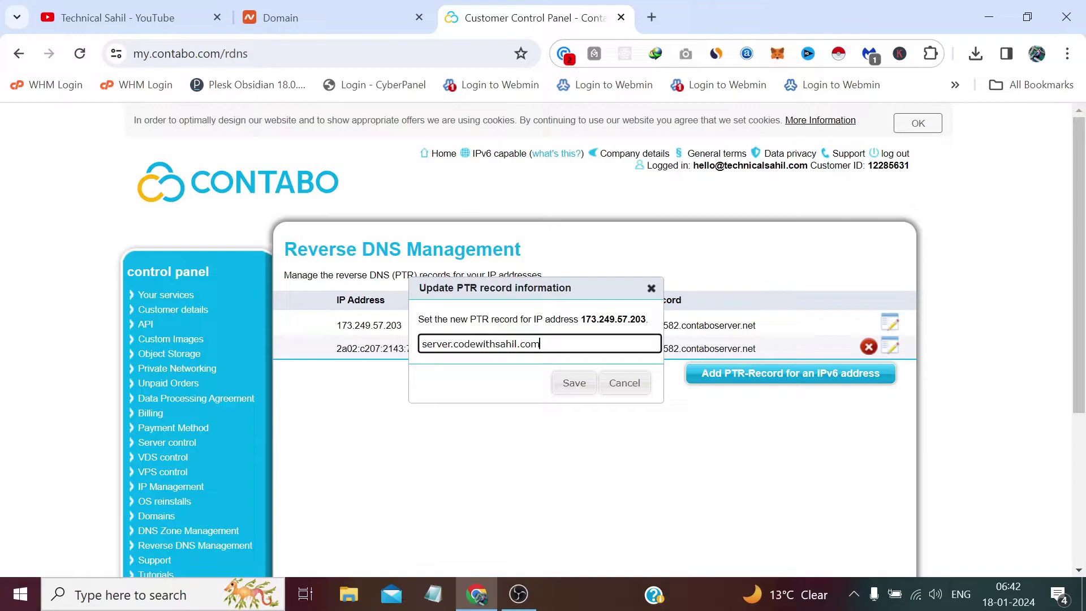
{"action": "left_click_drag", "start_coordinate": [541, 344], "coordinate": [421, 345]}
{"action": "right_click", "coordinate": [497, 346]}
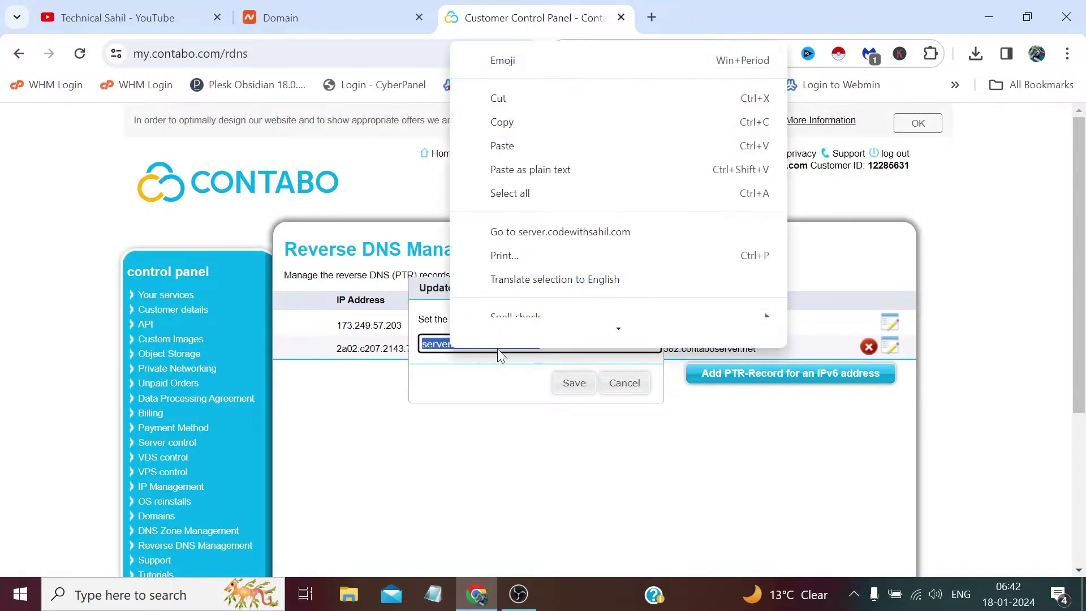
{"action": "left_click", "coordinate": [497, 134]}
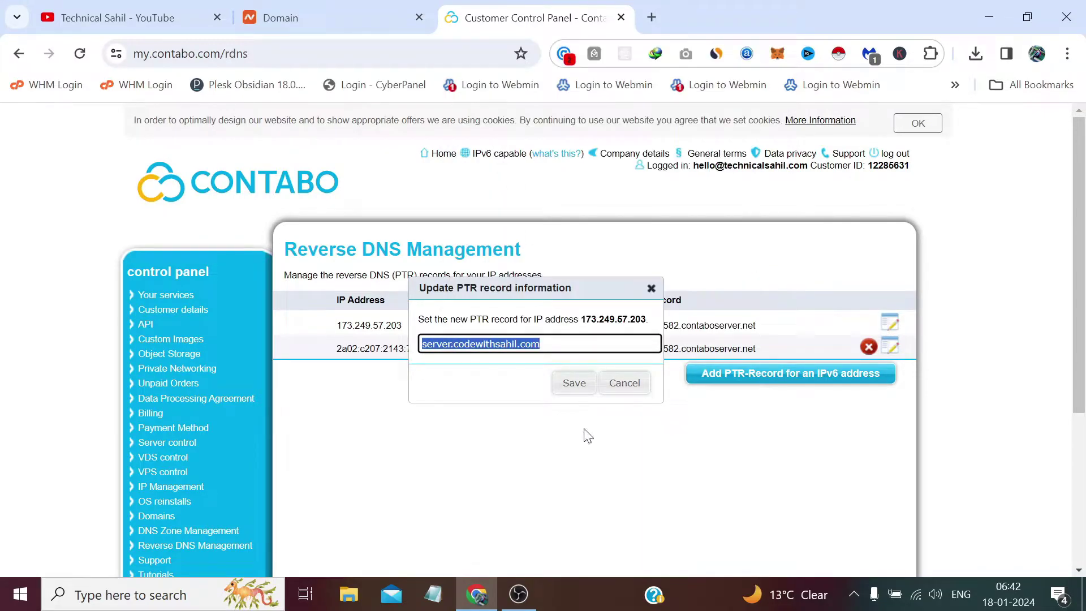
{"action": "left_click", "coordinate": [571, 388]}
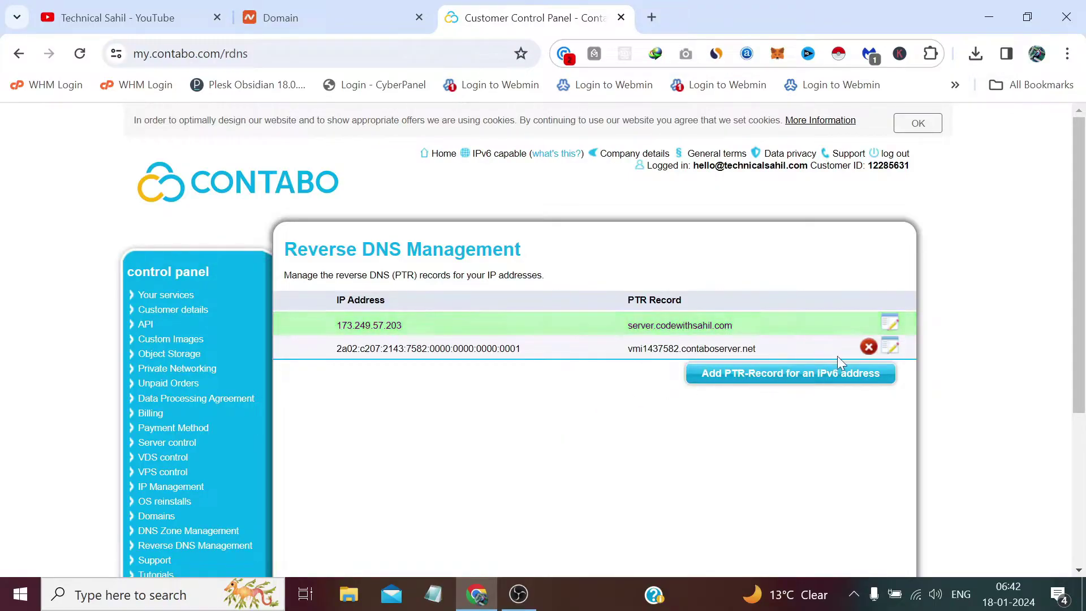
- Set the IPv6 address's PTR record to server.codewithsahil.com and save it
{"action": "left_click", "coordinate": [890, 346]}
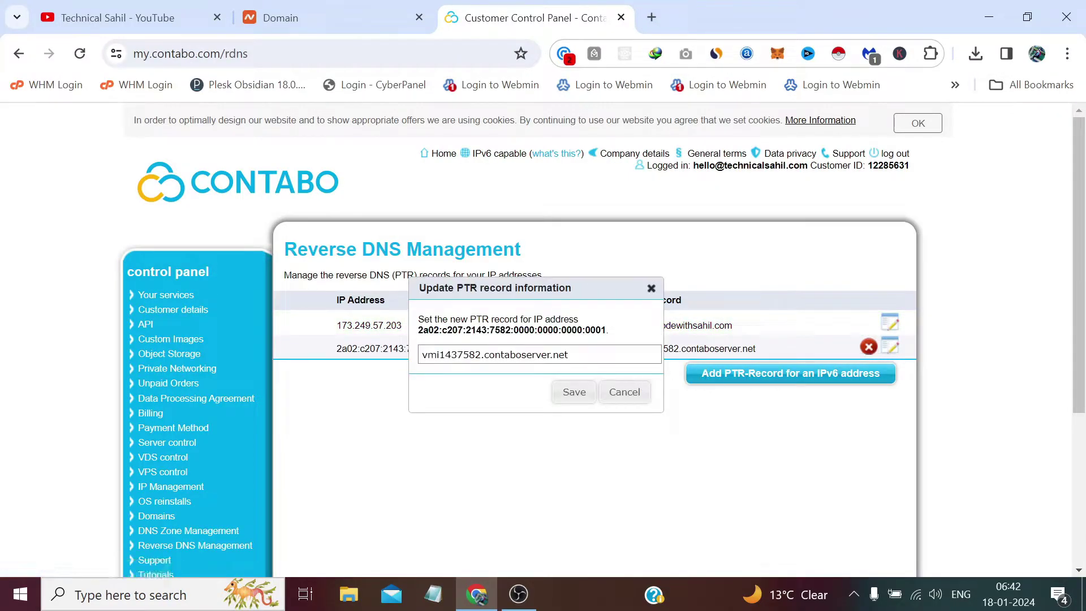
{"action": "left_click_drag", "start_coordinate": [571, 355], "coordinate": [422, 355]}
{"action": "right_click", "coordinate": [434, 358]}
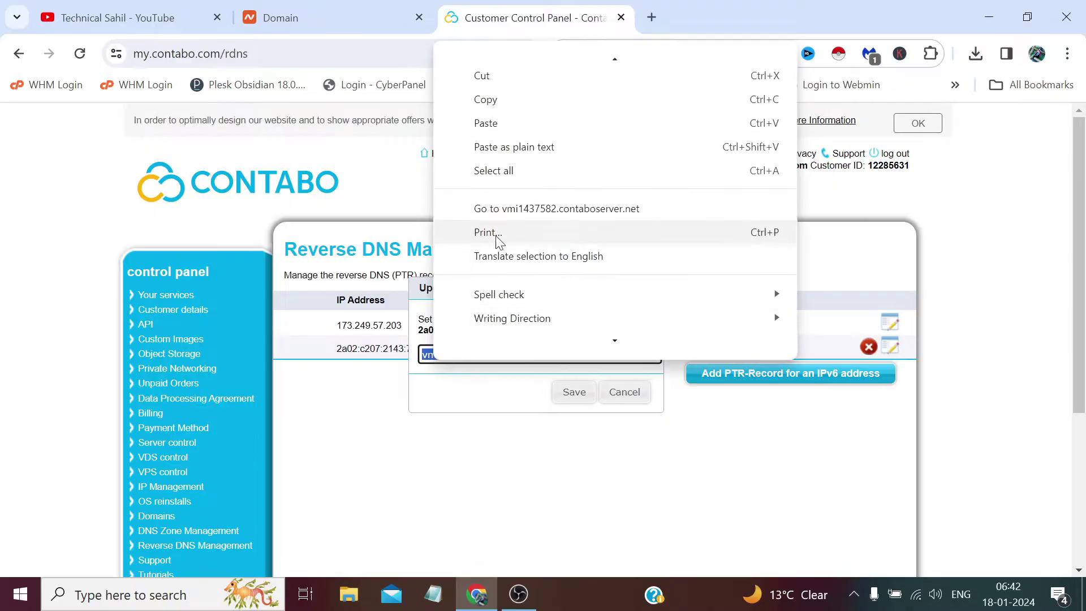
{"action": "left_click", "coordinate": [490, 146]}
{"action": "left_click", "coordinate": [577, 394]}
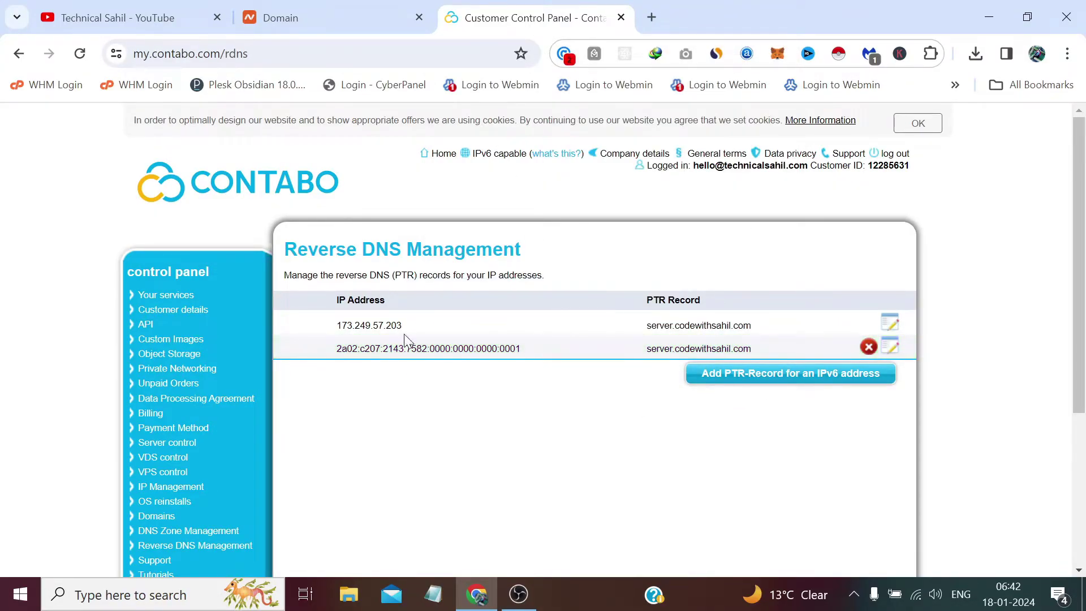
- Copy the IPv4 address 173.249.57.203 from the reverse DNS list
{"action": "left_click_drag", "start_coordinate": [402, 325], "coordinate": [339, 329]}
{"action": "right_click", "coordinate": [341, 331]}
{"action": "left_click", "coordinate": [393, 89]}
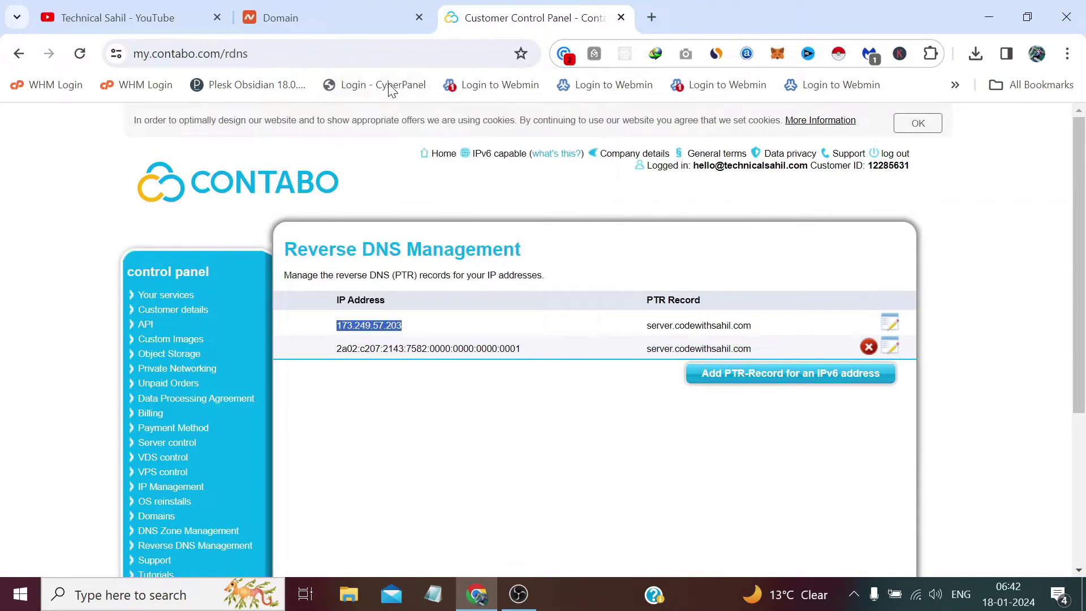
- Remove all existing host records in codewithsahil.com's Advanced DNS settings on Namecheap
{"action": "left_click", "coordinate": [370, 20]}
{"action": "scroll", "coordinate": [694, 266], "scroll_direction": "down", "scroll_amount": 3}
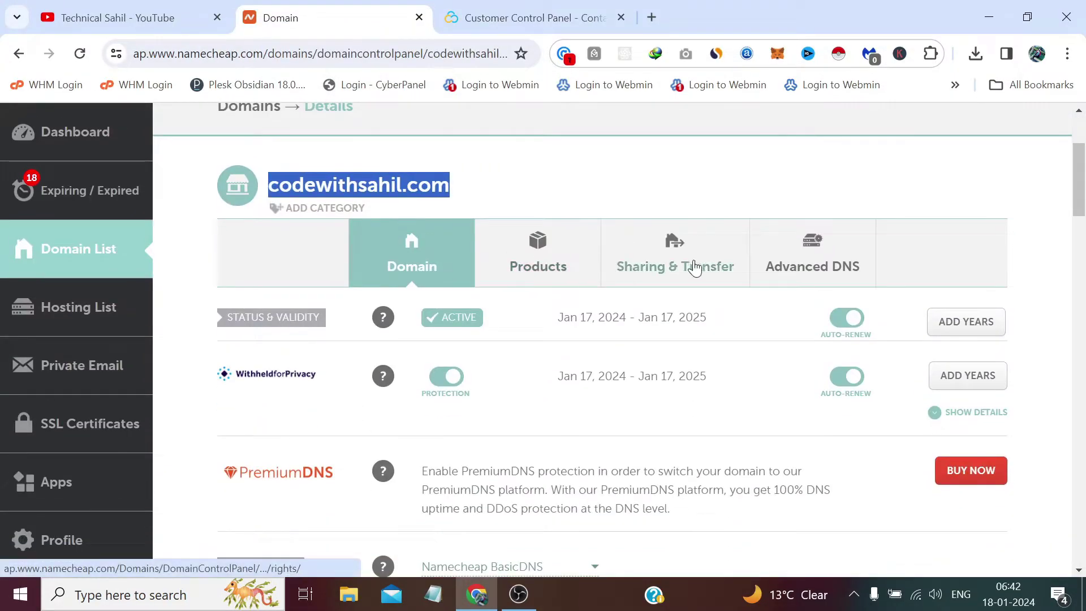
{"action": "left_click", "coordinate": [806, 259]}
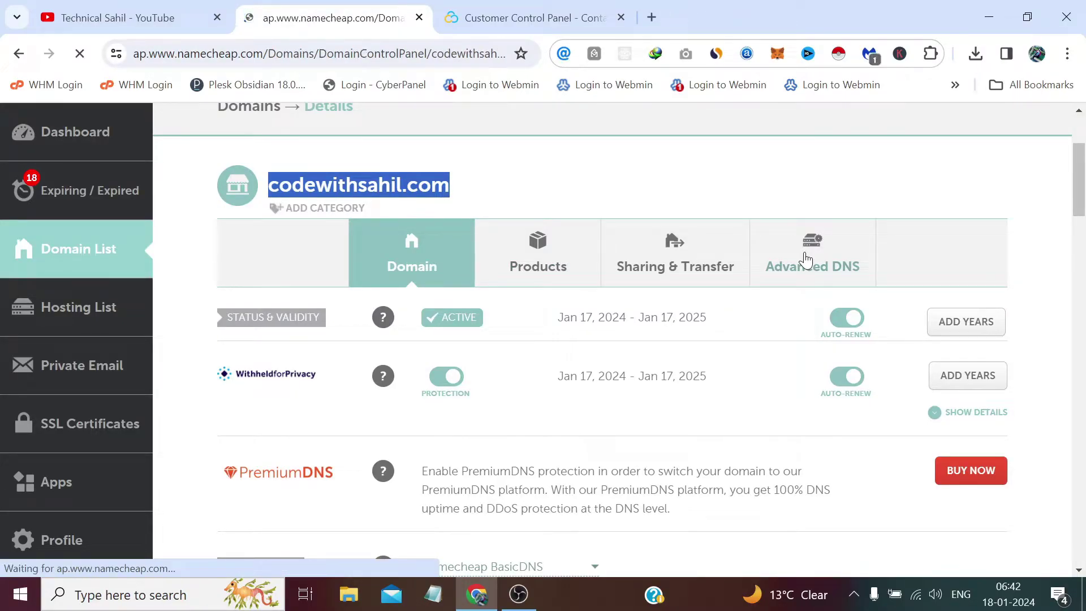
{"action": "scroll", "coordinate": [745, 262], "scroll_direction": "down", "scroll_amount": 1}
{"action": "scroll", "coordinate": [745, 262], "scroll_direction": "down", "scroll_amount": 1}
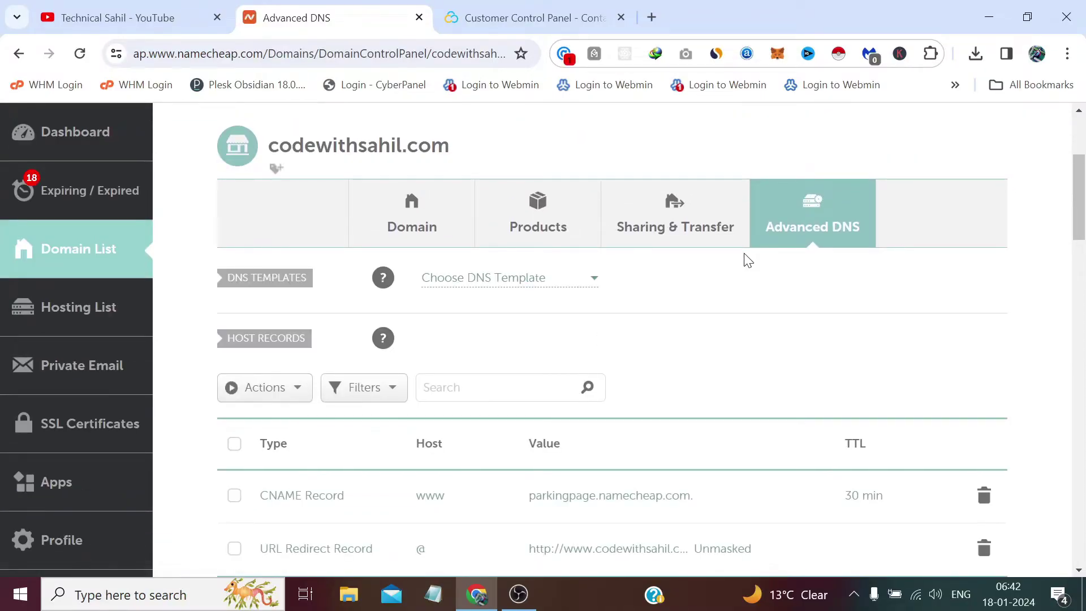
{"action": "scroll", "coordinate": [744, 262], "scroll_direction": "down", "scroll_amount": 3}
{"action": "left_click", "coordinate": [233, 274]}
{"action": "left_click", "coordinate": [260, 219]}
{"action": "left_click", "coordinate": [260, 247]}
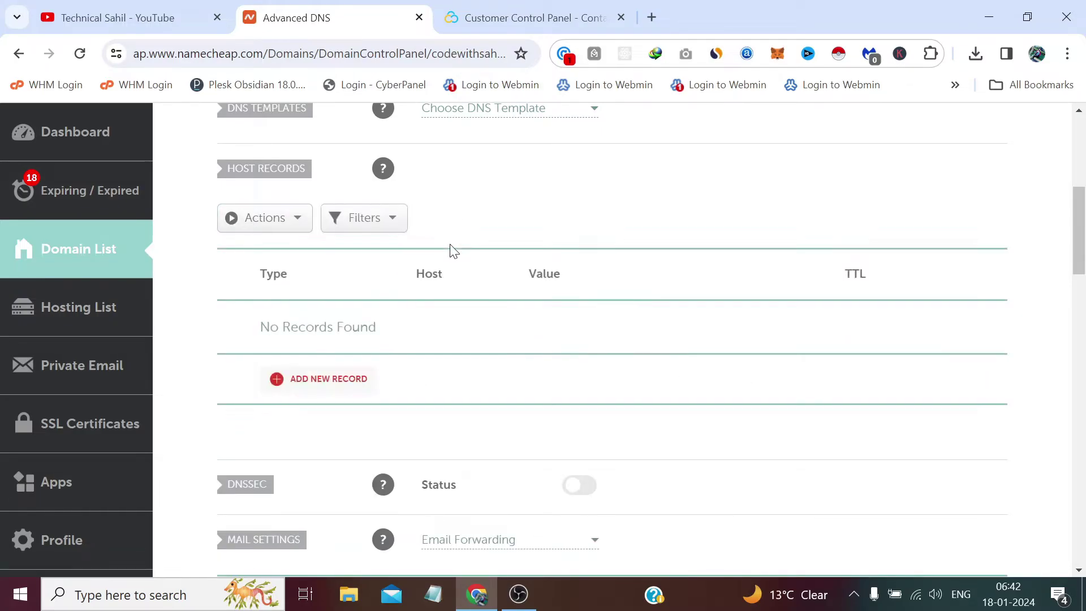
- Add a new A Record row with value 173.249.57.203
{"action": "left_click", "coordinate": [333, 382]}
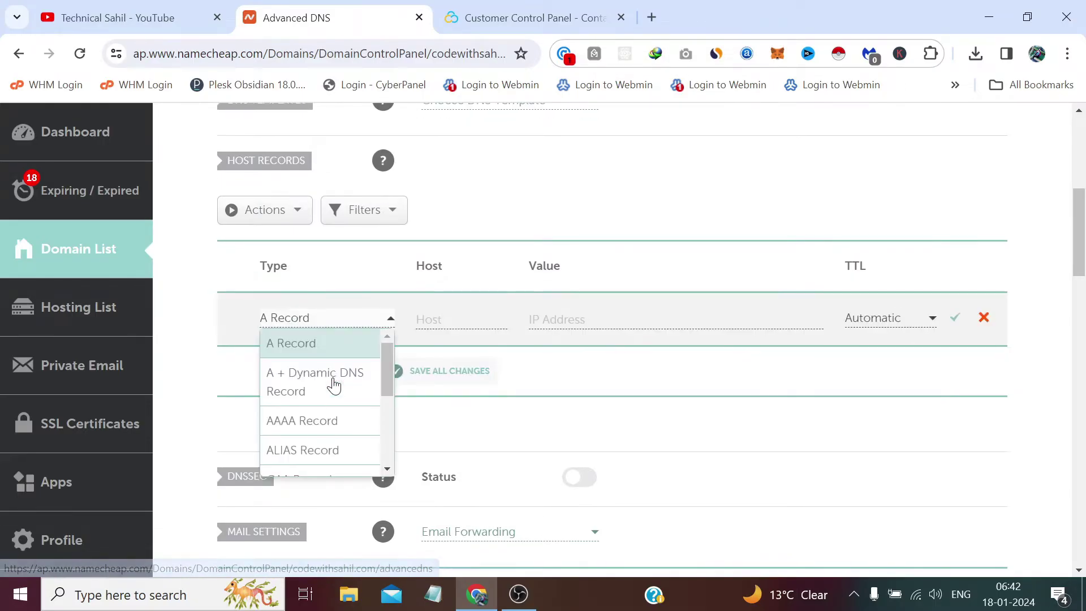
{"action": "left_click", "coordinate": [320, 350]}
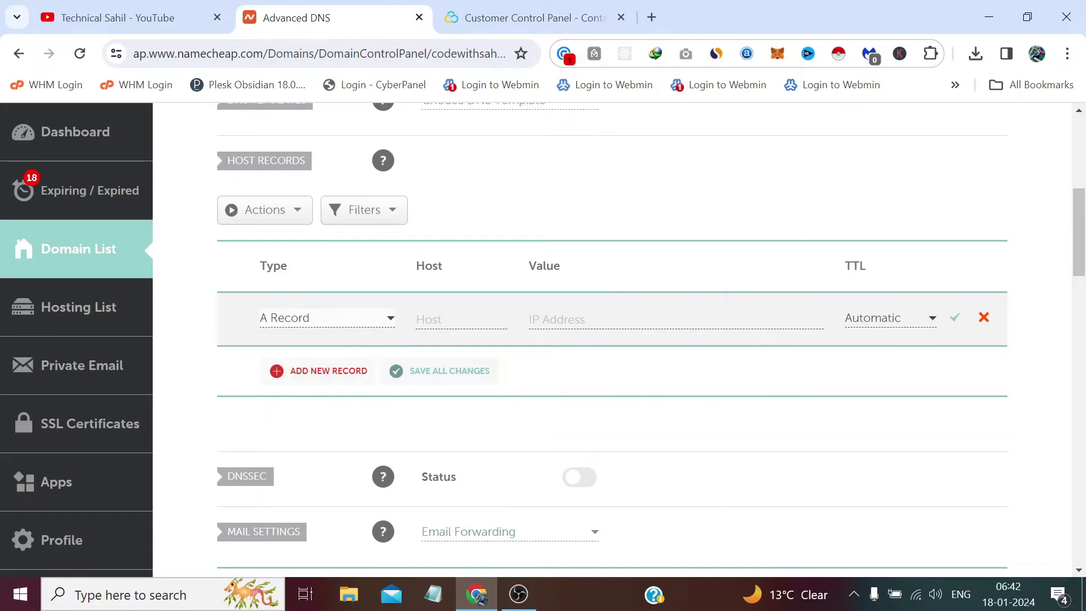
{"action": "left_click", "coordinate": [454, 317]}
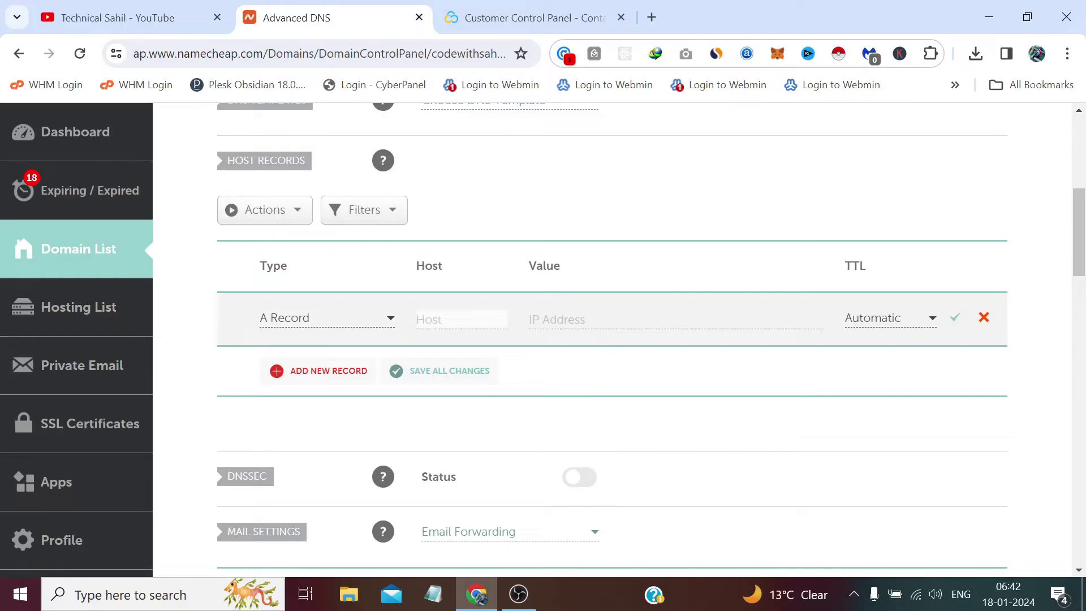
{"action": "left_click", "coordinate": [584, 318]}
{"action": "right_click", "coordinate": [584, 319]}
{"action": "left_click", "coordinate": [668, 212]}
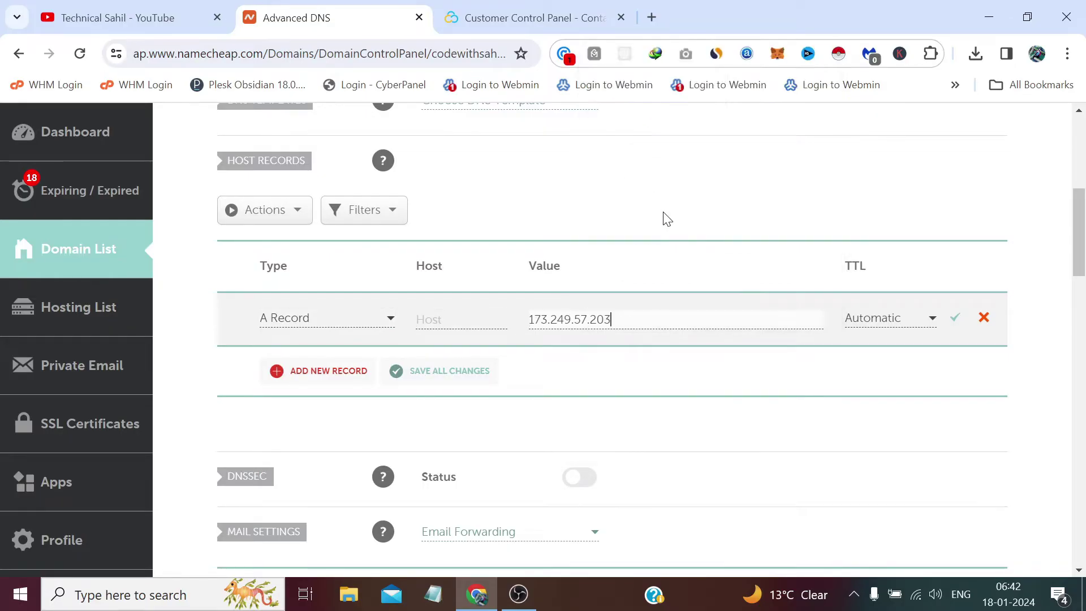
- Select the word 'server' in 173.249.57.203's PTR record for copying
{"action": "left_click", "coordinate": [527, 17]}
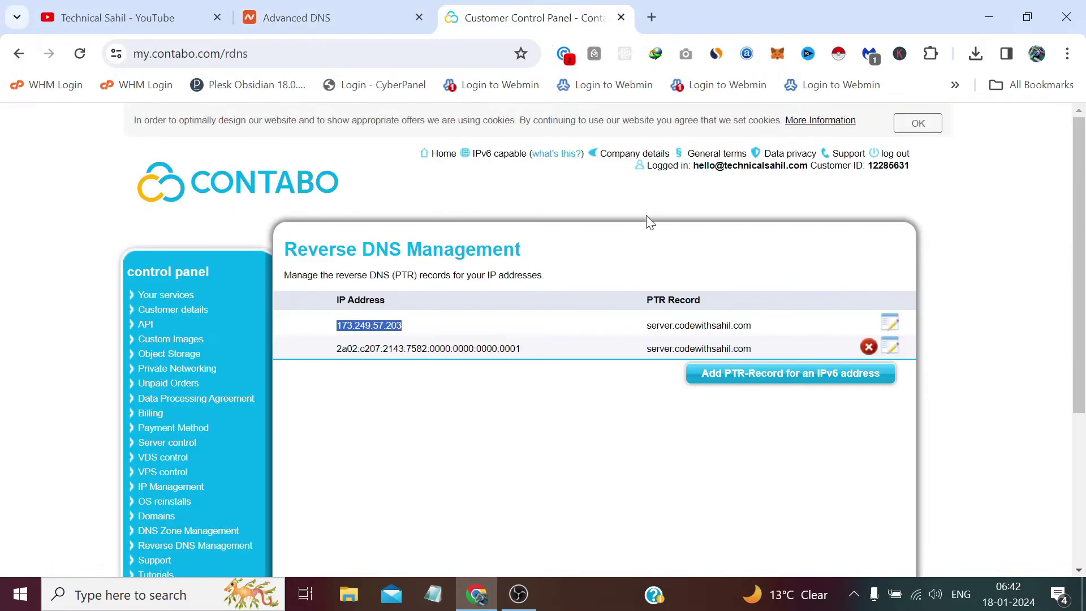
{"action": "left_click_drag", "start_coordinate": [673, 325], "coordinate": [646, 325]}
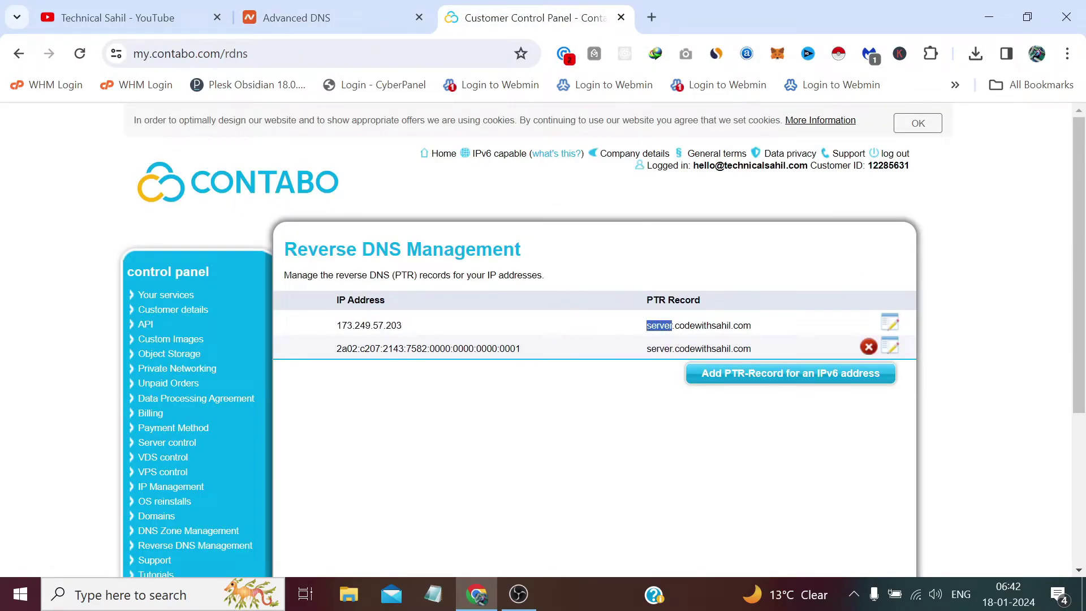
{"action": "left_click", "coordinate": [646, 325]}
{"action": "left_click_drag", "start_coordinate": [672, 325], "coordinate": [646, 325]}
{"action": "left_click", "coordinate": [647, 325]}
{"action": "left_click_drag", "start_coordinate": [672, 325], "coordinate": [646, 325]}
{"action": "right_click", "coordinate": [647, 326]}
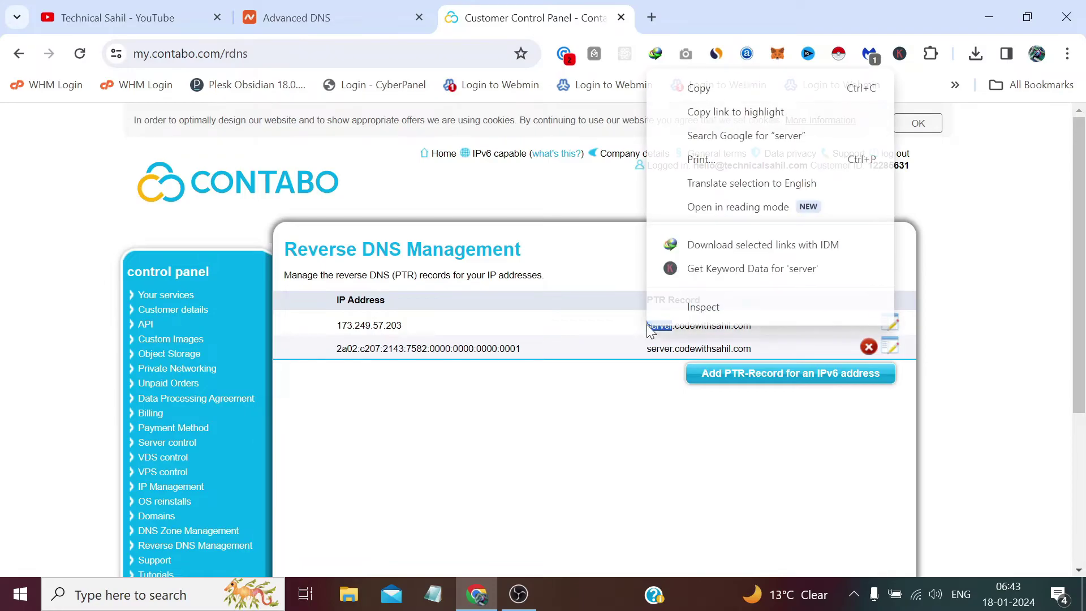
- Enter 'server' as the A record's host and save all Namecheap changes
{"action": "left_click", "coordinate": [692, 90]}
{"action": "left_click", "coordinate": [382, 8]}
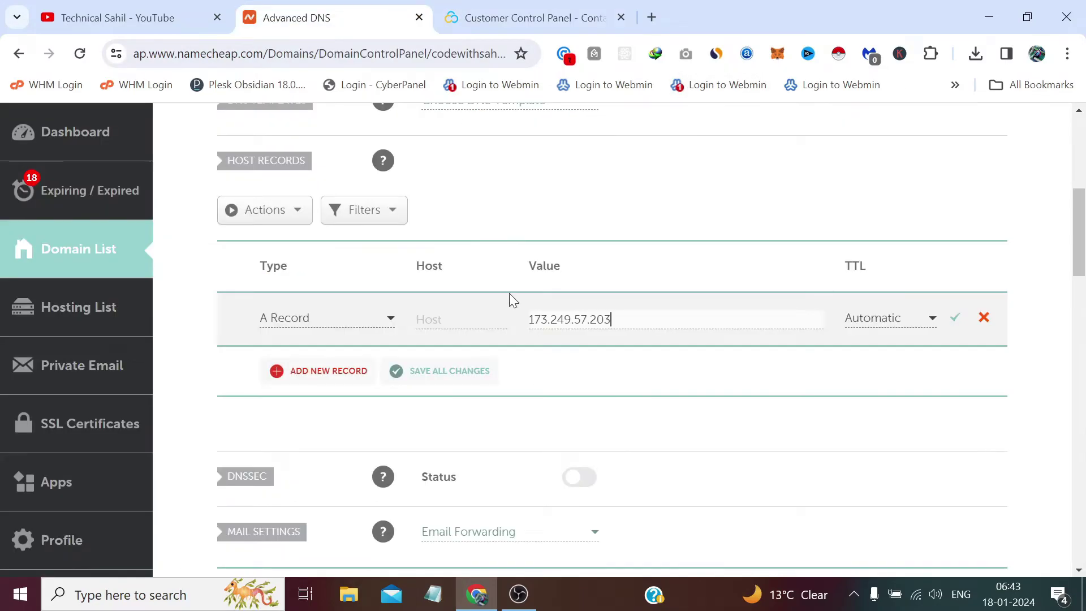
{"action": "left_click", "coordinate": [442, 319]}
{"action": "right_click", "coordinate": [441, 321]}
{"action": "left_click", "coordinate": [492, 194]}
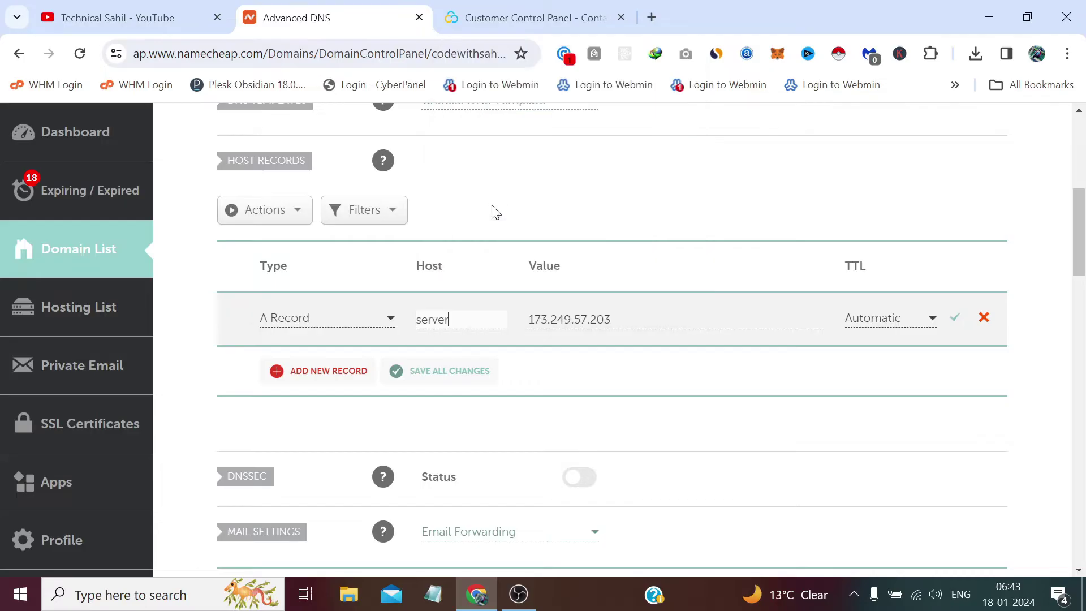
{"action": "left_click", "coordinate": [457, 378]}
{"action": "left_click", "coordinate": [541, 12]}
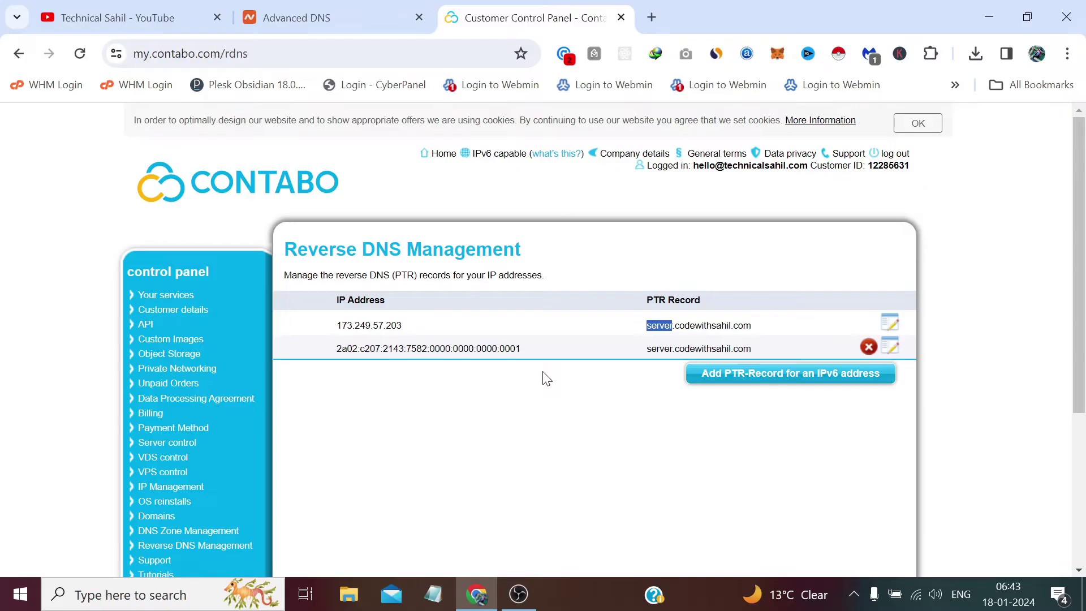
- Check the IPv6 address in Contabo, then return to Namecheap's saved server A record
{"action": "left_click", "coordinate": [525, 352]}
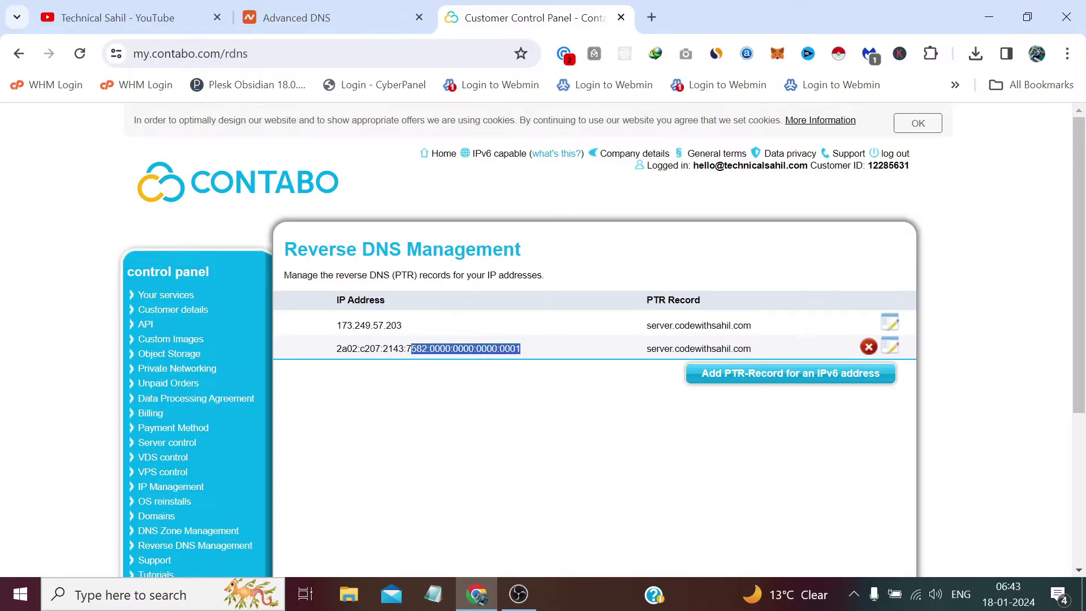
{"action": "left_click_drag", "start_coordinate": [404, 348], "coordinate": [375, 349]}
{"action": "left_click", "coordinate": [385, 8]}
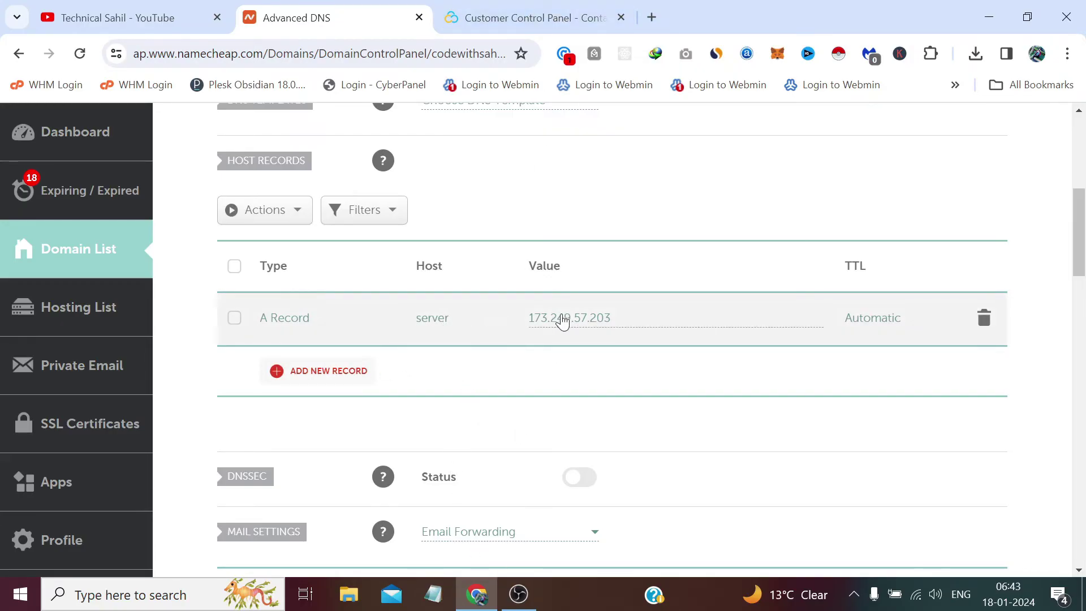
{"action": "left_click", "coordinate": [514, 10]}
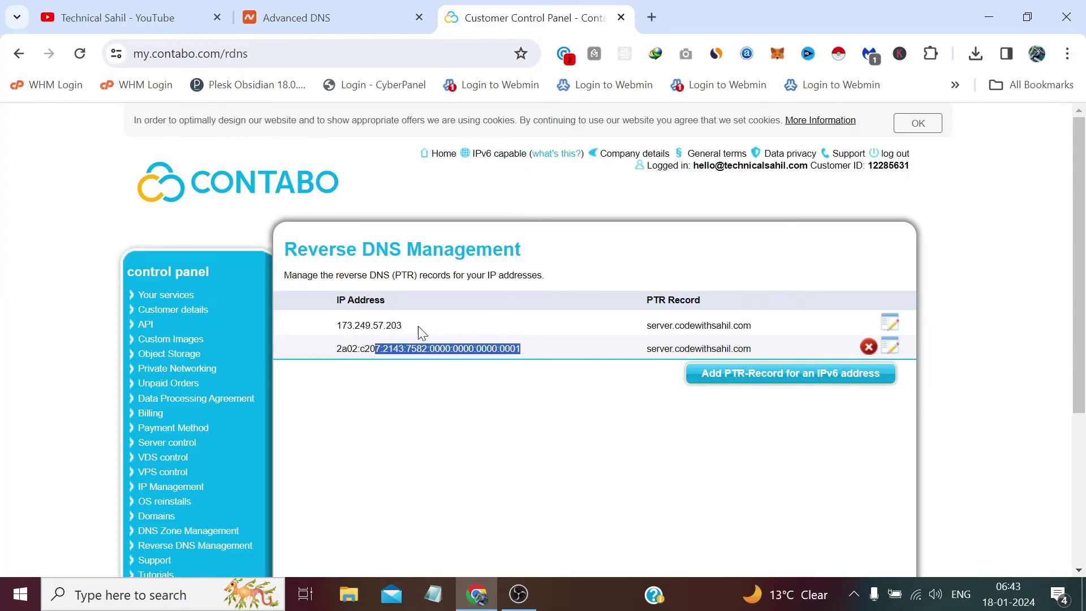
{"action": "left_click", "coordinate": [404, 22]}
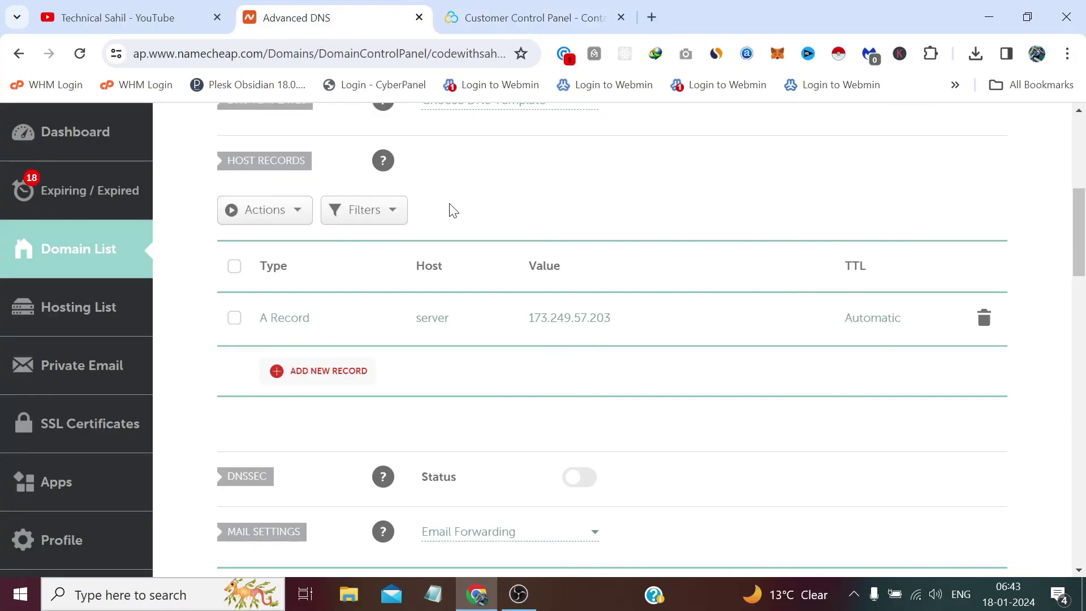